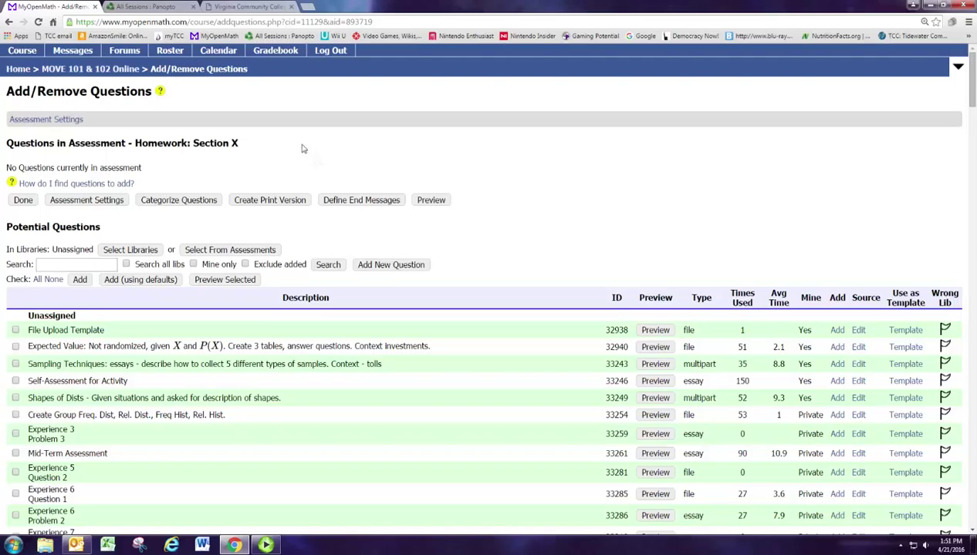
# Open the question library selection and check Trig on circles and Trigonometry within the Trig category
pyautogui.click(119, 255)
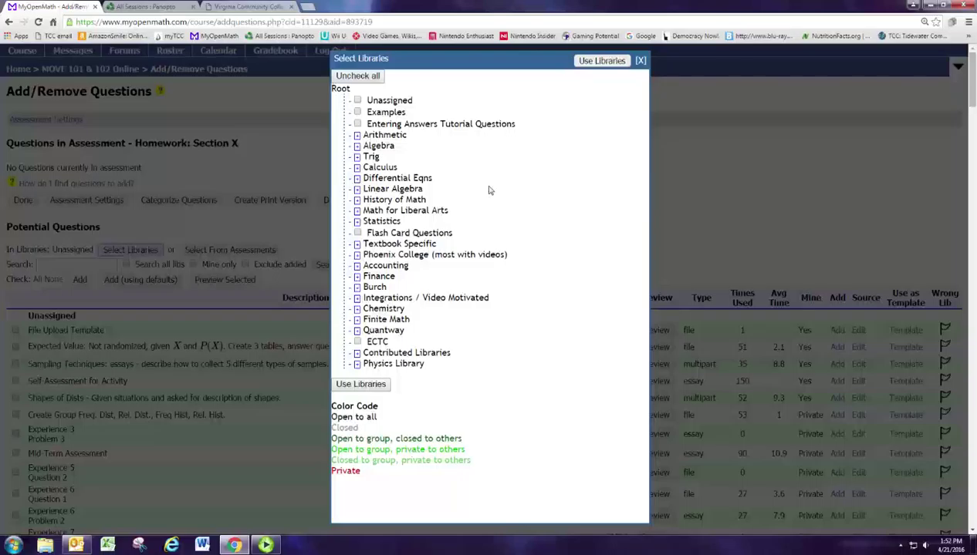
pyautogui.click(357, 157)
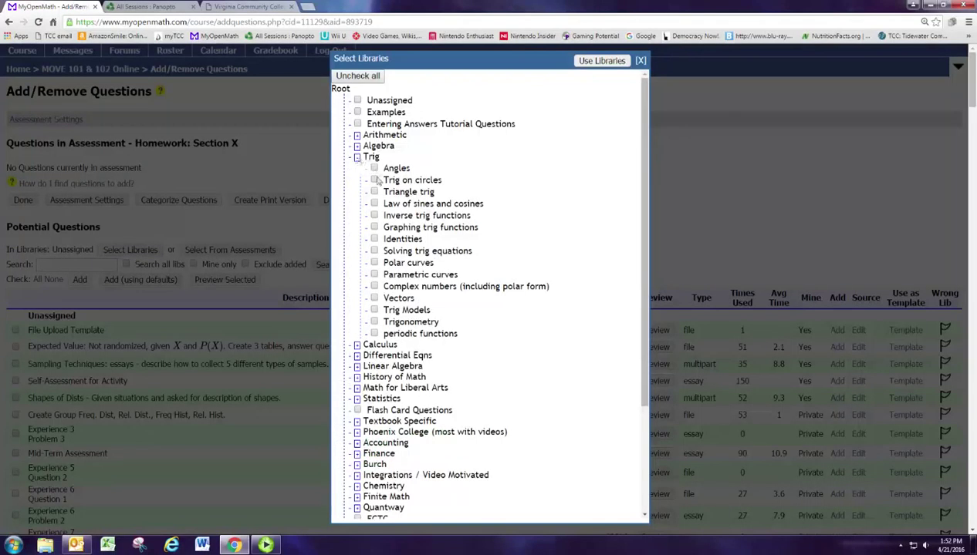
pyautogui.click(374, 180)
pyautogui.click(374, 323)
# Check Lippman / Rasmussen Precalculus among the Textbook Specific libraries and apply the library selection
pyautogui.scroll(-2, 387, 323)
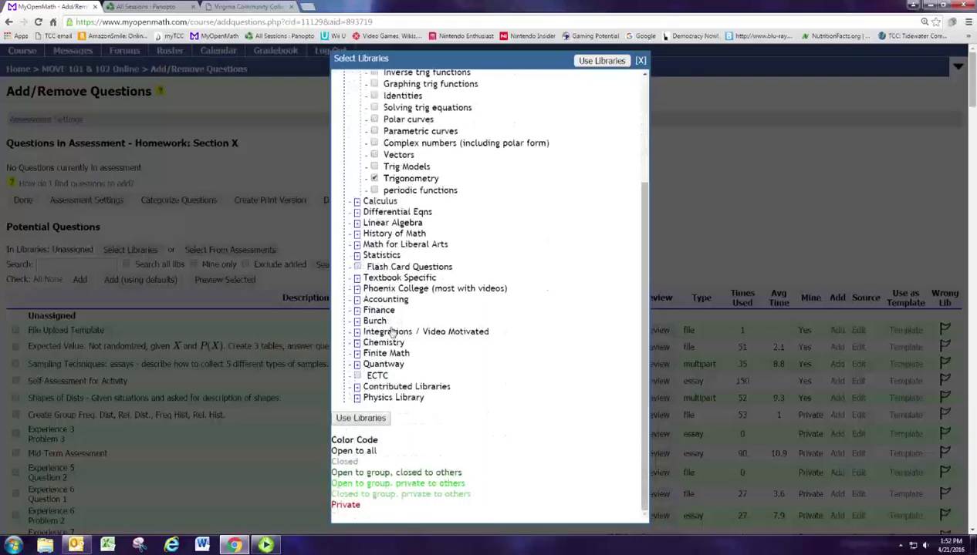
pyautogui.click(357, 279)
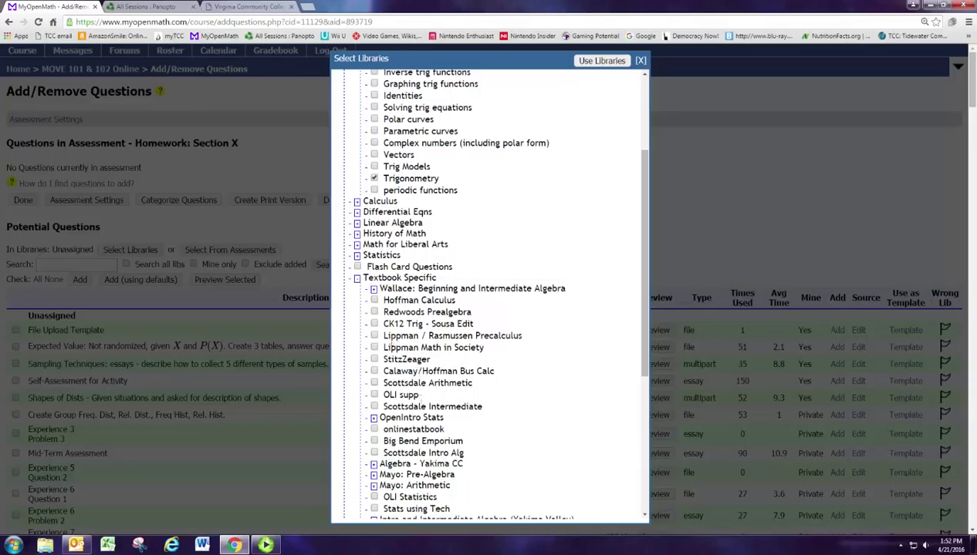
pyautogui.click(378, 337)
pyautogui.scroll(1, 519, 383)
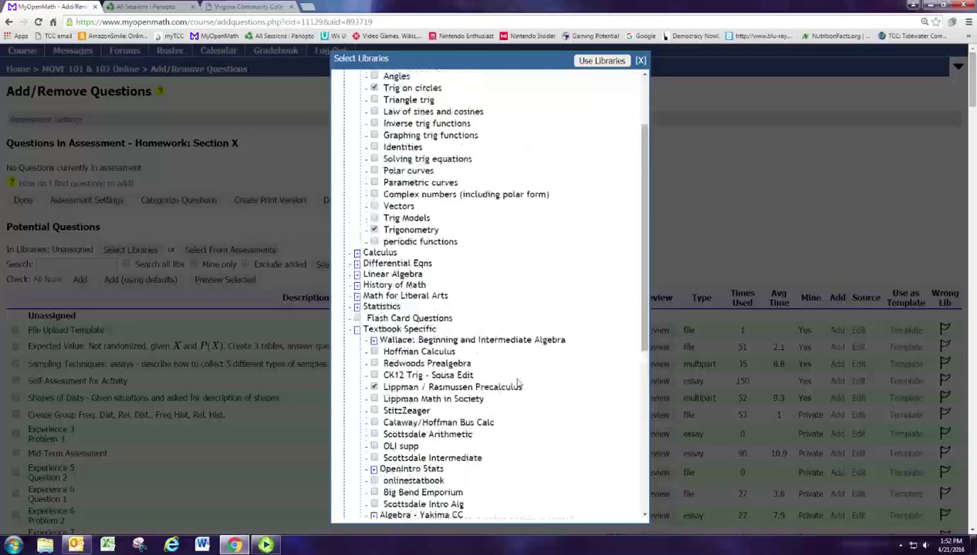
pyautogui.scroll(2, 498, 239)
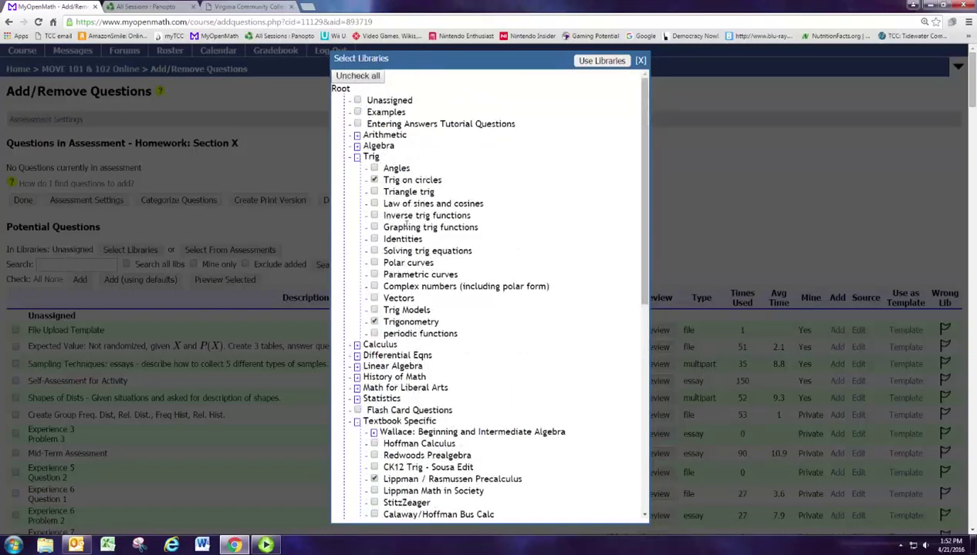
pyautogui.click(601, 61)
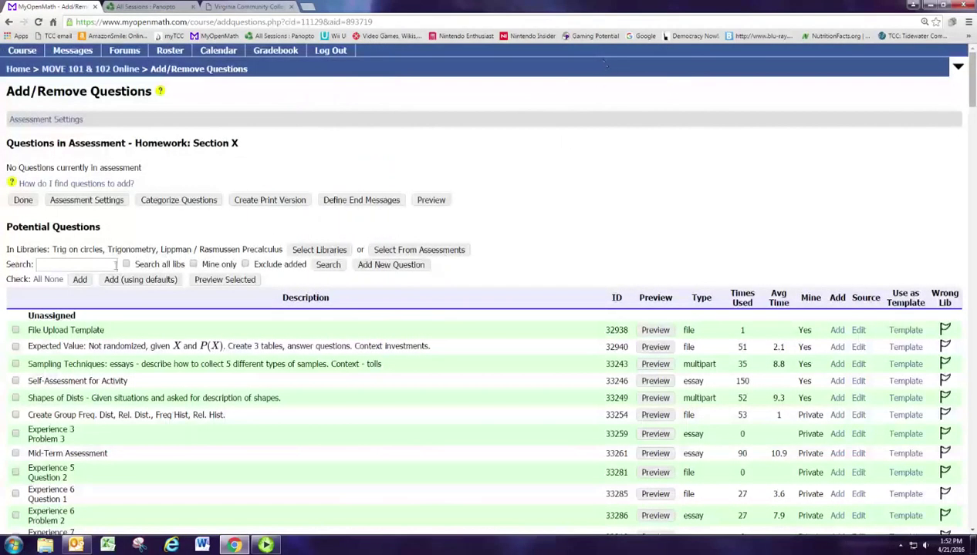
# List all potential questions from the selected libraries by running the search without a search term
pyautogui.moveTo(53, 250); pyautogui.dragTo(287, 256)
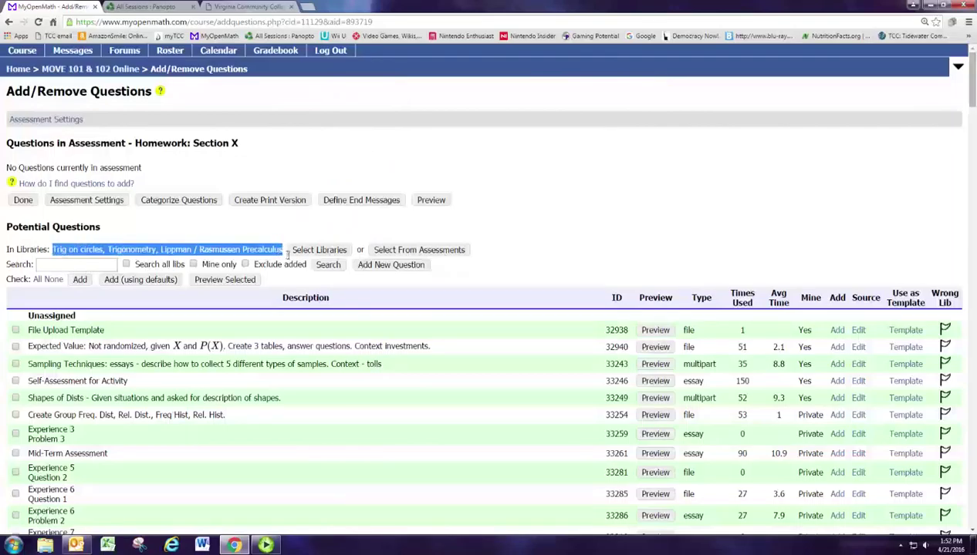
pyautogui.click(70, 267)
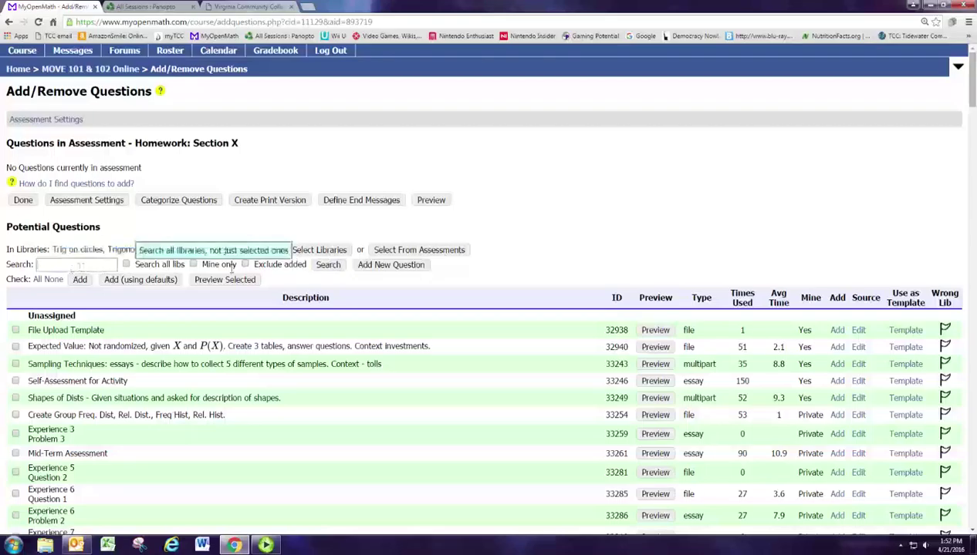
pyautogui.click(331, 267)
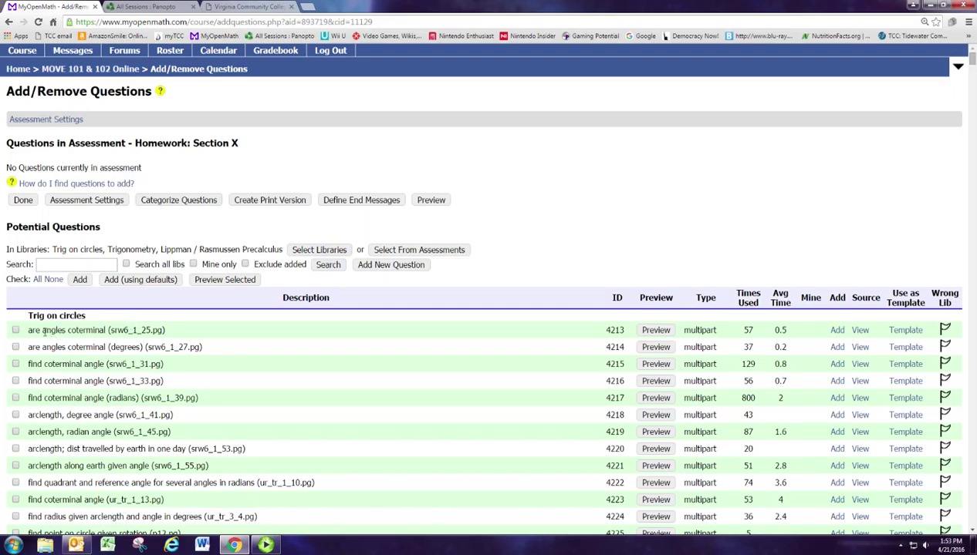
# Look through the potential questions grouped under Trig on circles, Trigonometry and Lippman / Rasmussen Precalculus
pyautogui.moveTo(27, 316); pyautogui.dragTo(93, 330)
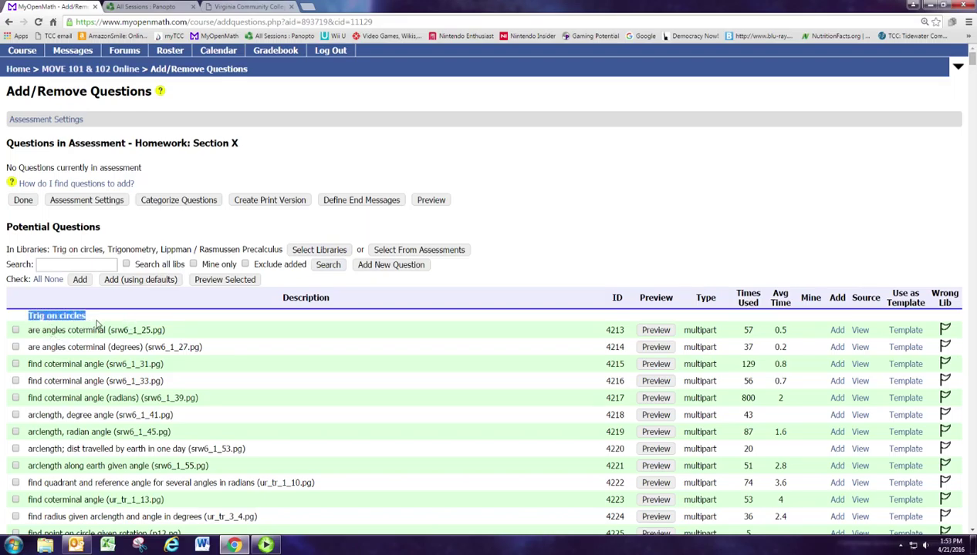
pyautogui.click(96, 320)
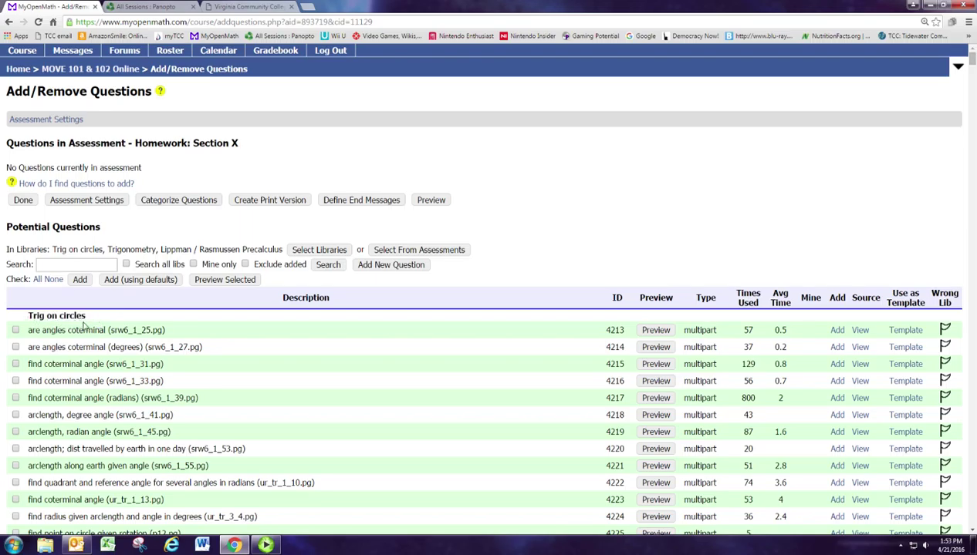
pyautogui.scroll(-2, 83, 326)
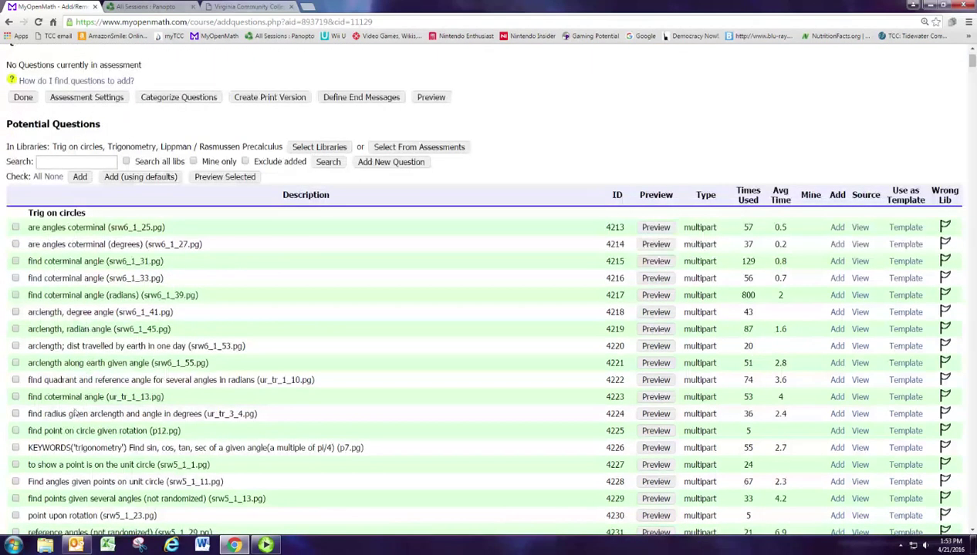
pyautogui.scroll(-10, 110, 368)
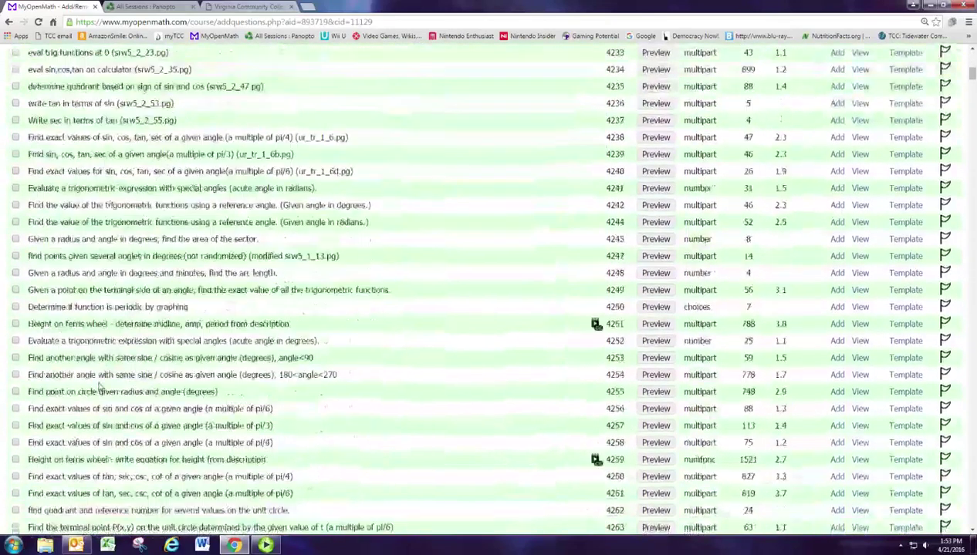
pyautogui.scroll(-15, 97, 379)
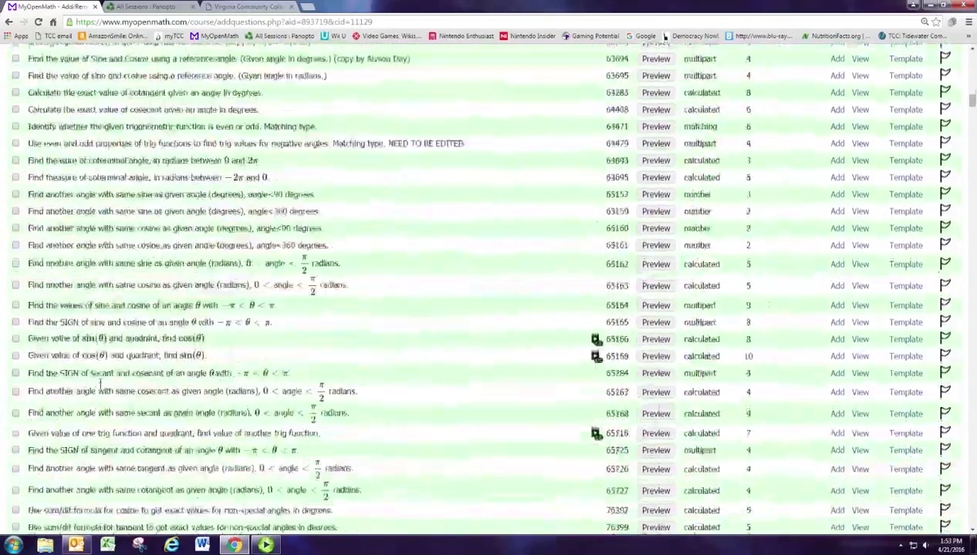
pyautogui.scroll(-1, 99, 383)
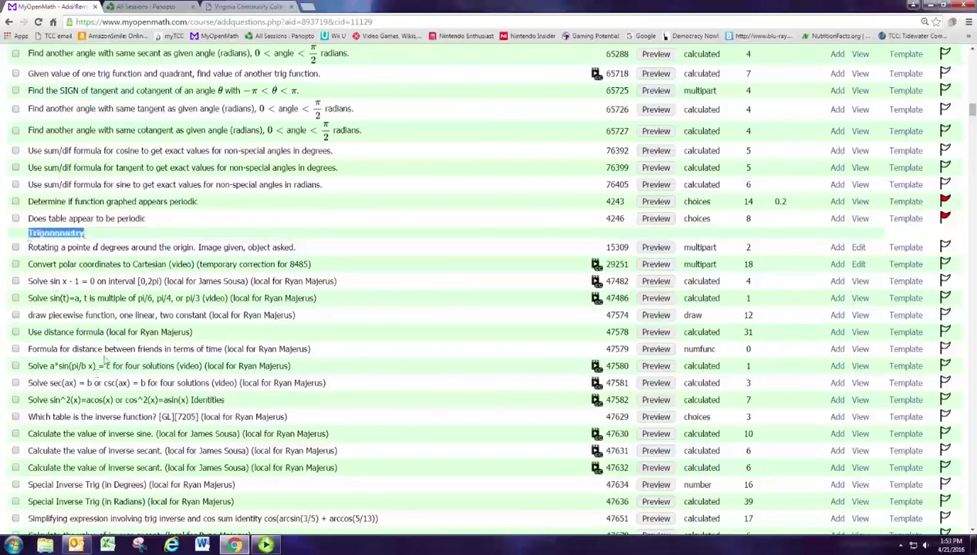
pyautogui.scroll(-18, 109, 367)
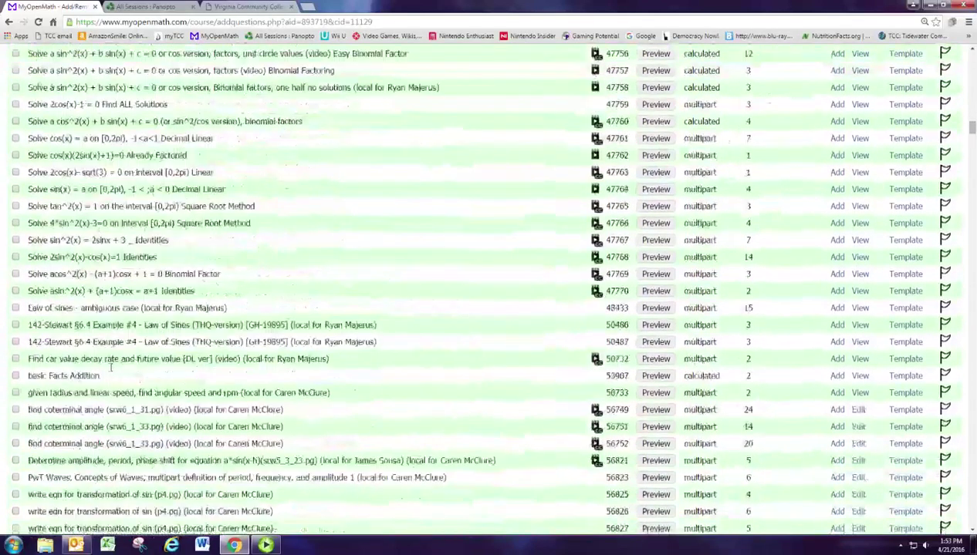
pyautogui.scroll(-18, 112, 367)
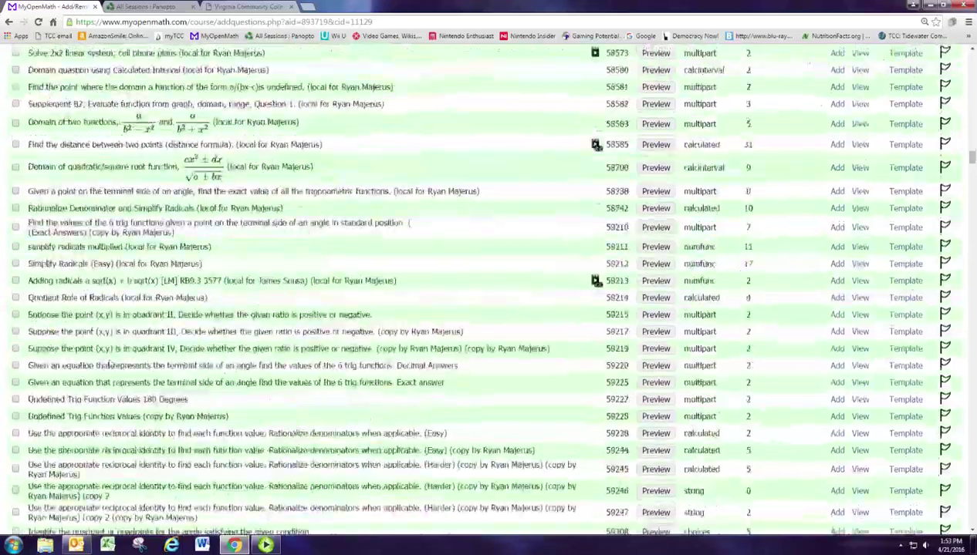
pyautogui.scroll(-18, 111, 365)
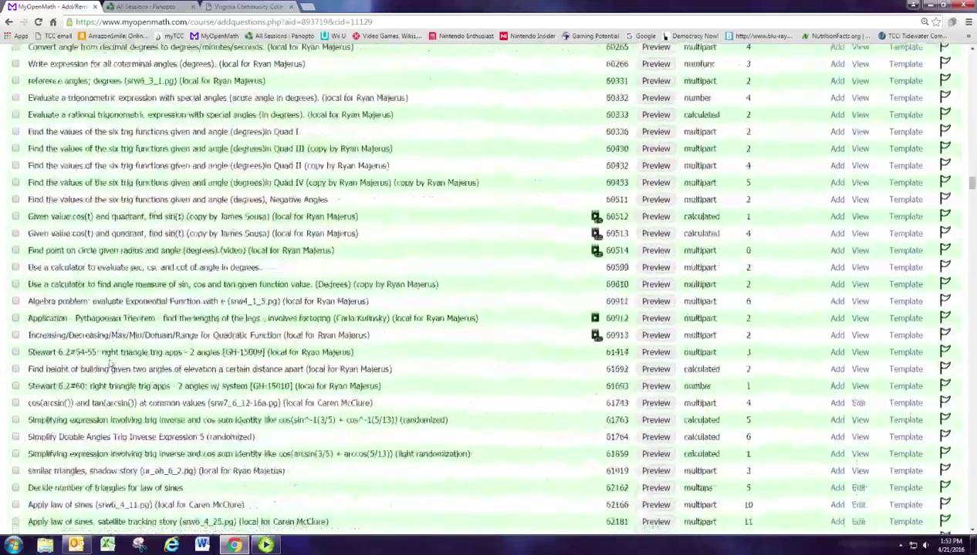
pyautogui.scroll(-18, 111, 365)
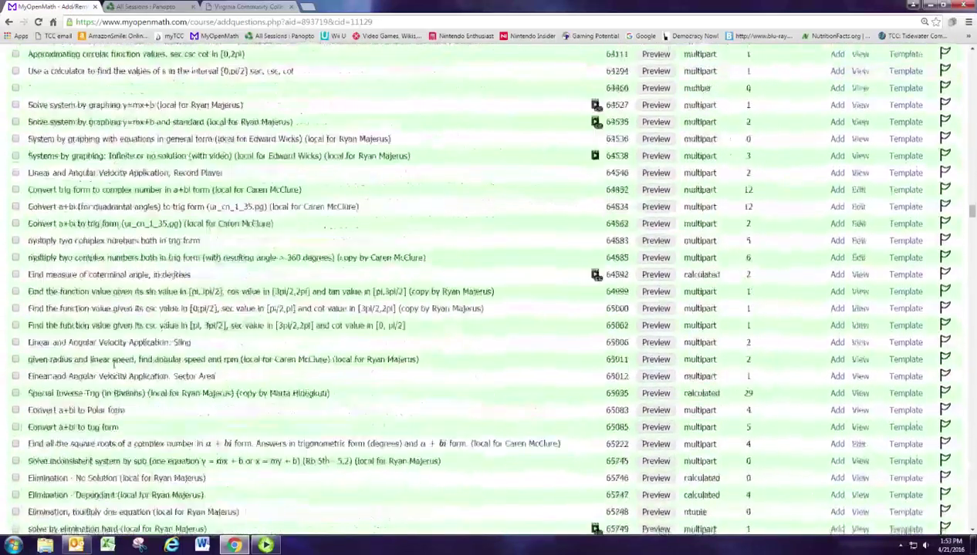
pyautogui.scroll(-18, 112, 366)
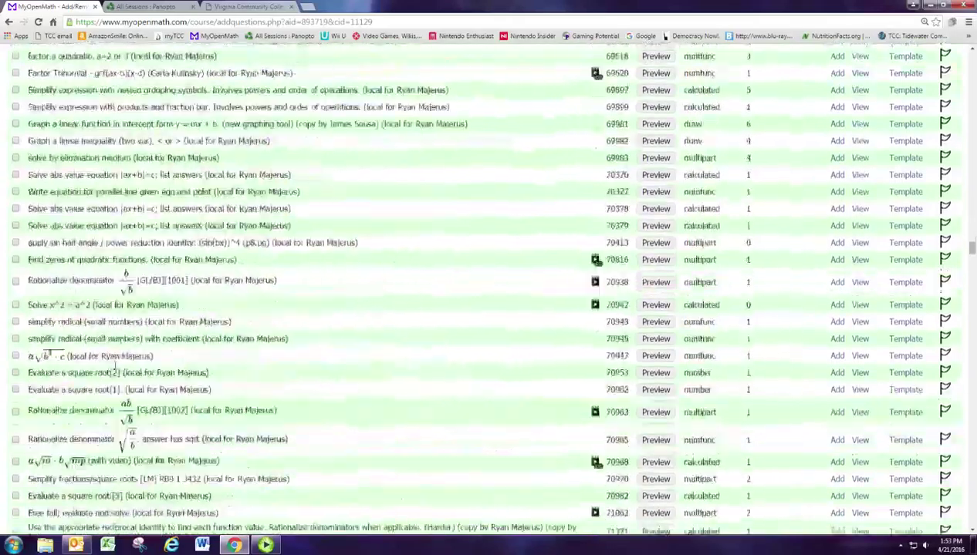
pyautogui.scroll(-18, 114, 365)
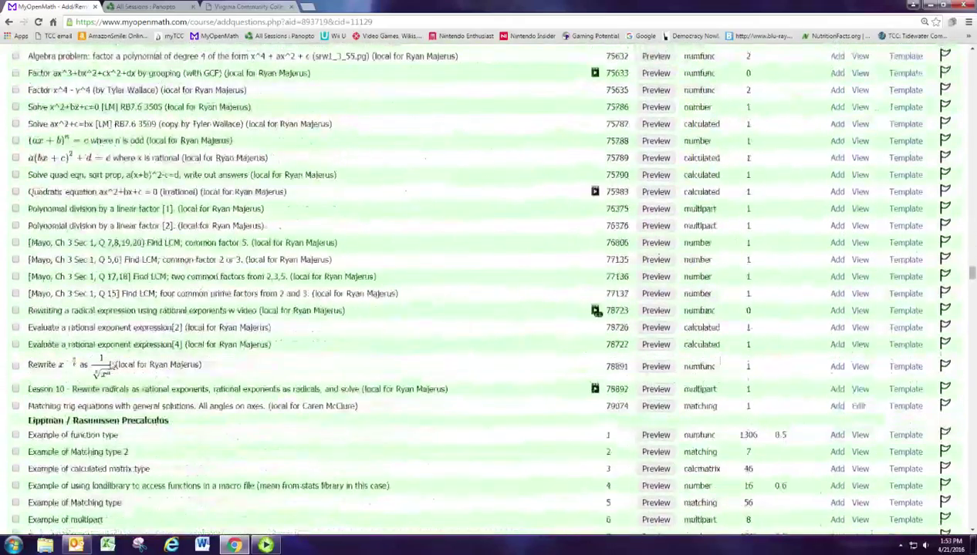
pyautogui.moveTo(27, 427); pyautogui.dragTo(174, 429)
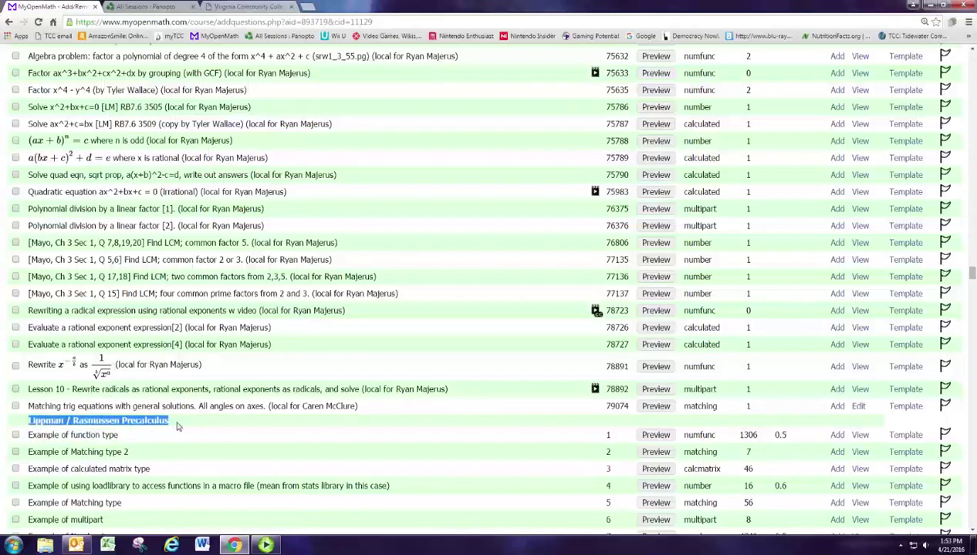
pyautogui.scroll(6, 343, 372)
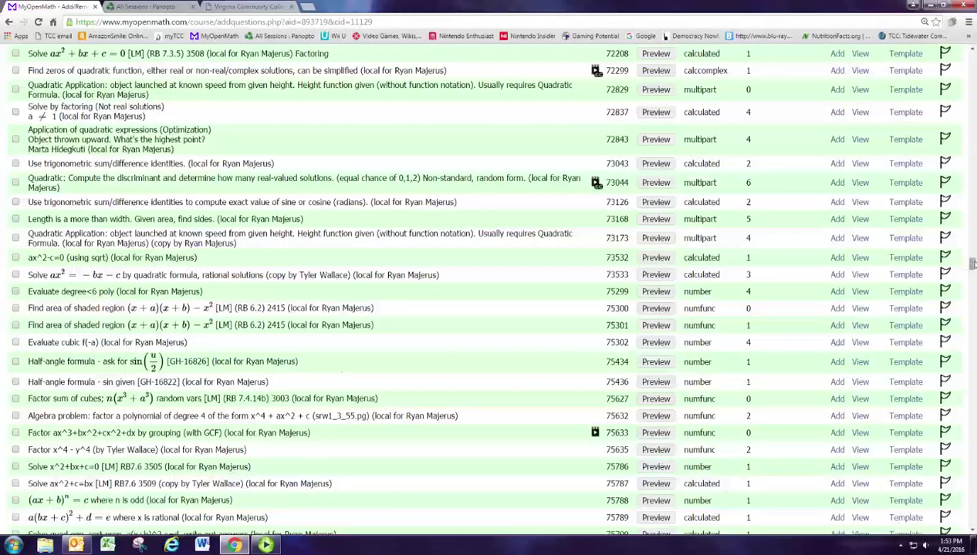
pyautogui.moveTo(972, 264); pyautogui.dragTo(973, 60)
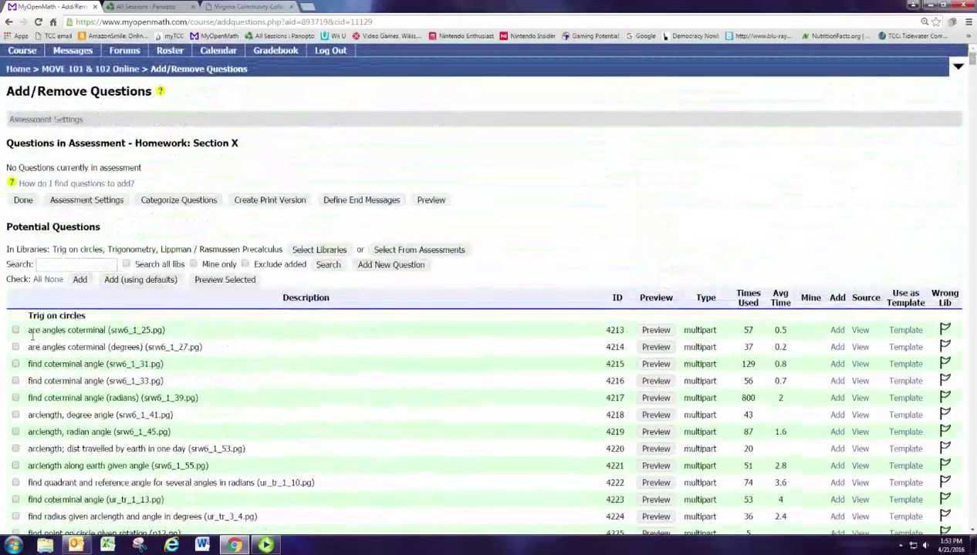
# Check the question "find coterminal angle (srw6_1_31.pg)" and preview it with its answer shown
pyautogui.moveTo(28, 331); pyautogui.dragTo(255, 336)
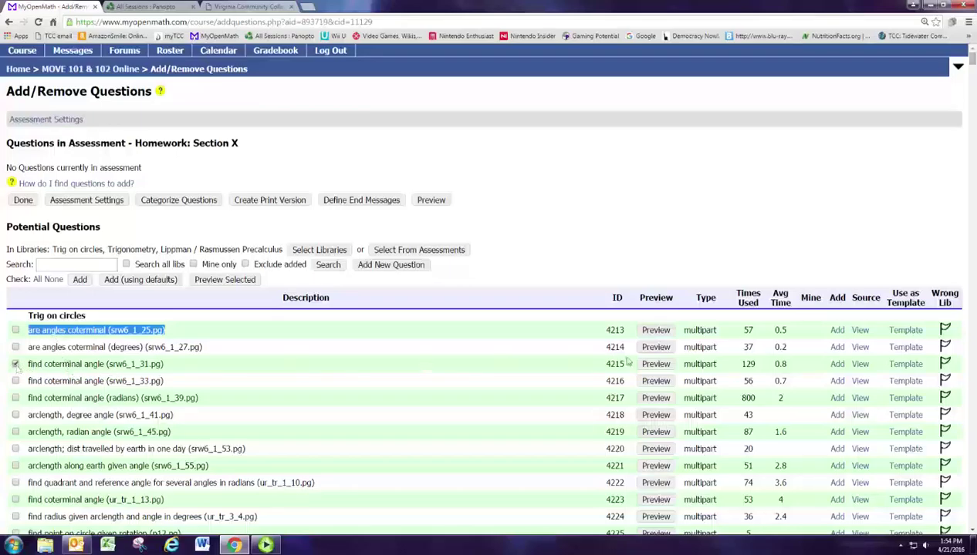
pyautogui.click(654, 369)
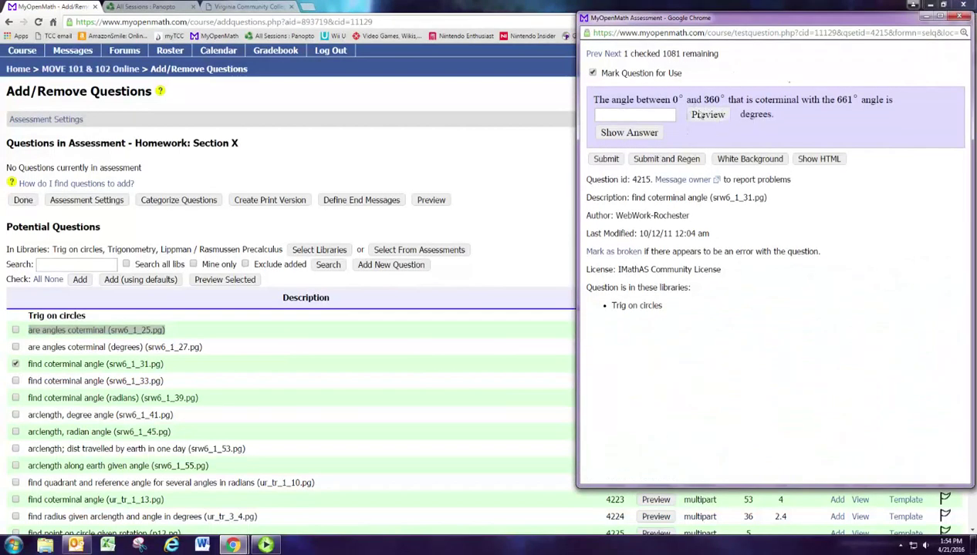
pyautogui.click(640, 134)
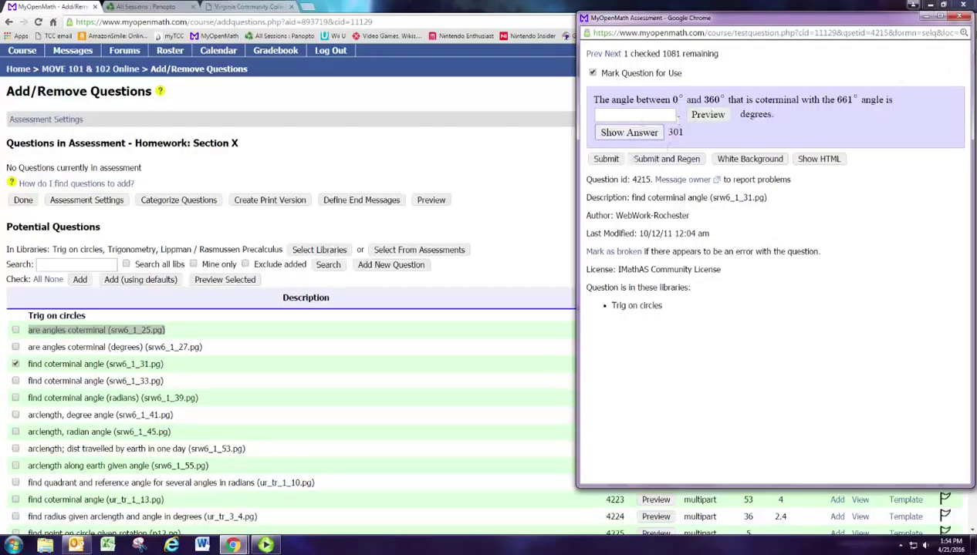
pyautogui.click(961, 17)
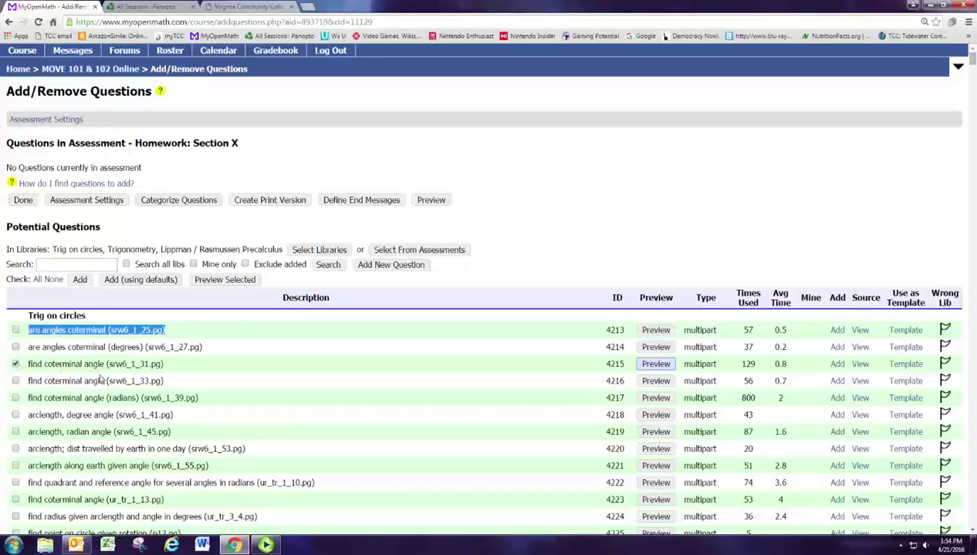
# Add the checked coterminal angle question to the Homework: Section X assessment using the default settings
pyautogui.click(55, 368)
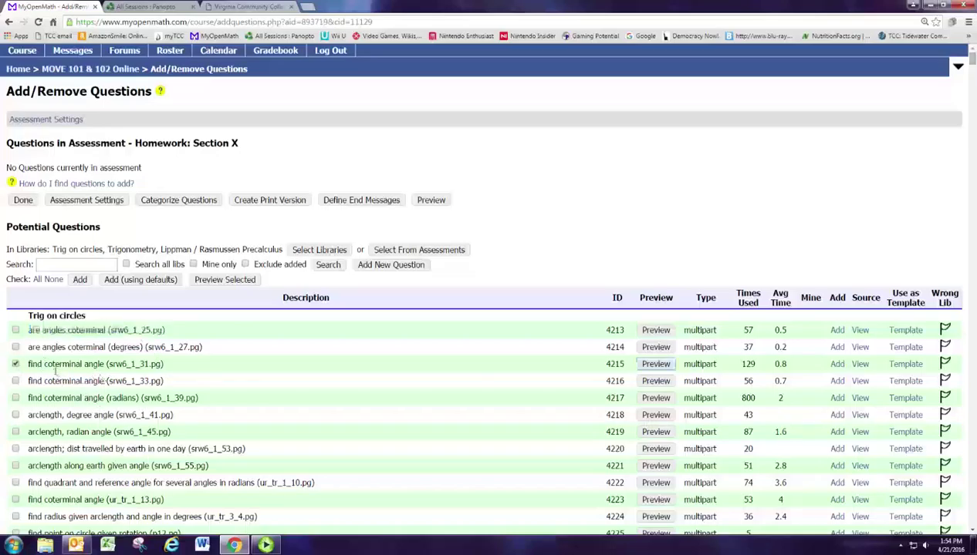
pyautogui.click(122, 280)
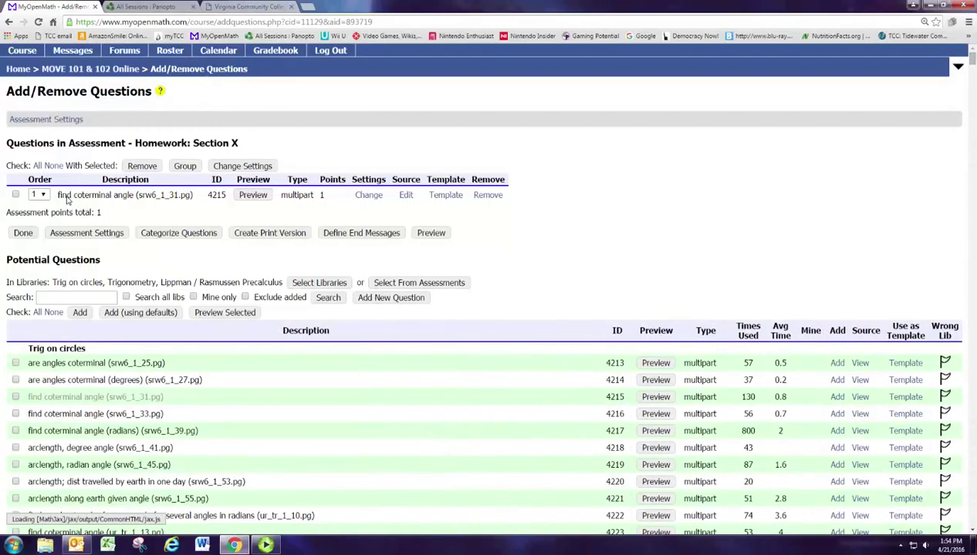
pyautogui.doubleClick(67, 199)
pyautogui.click(96, 199)
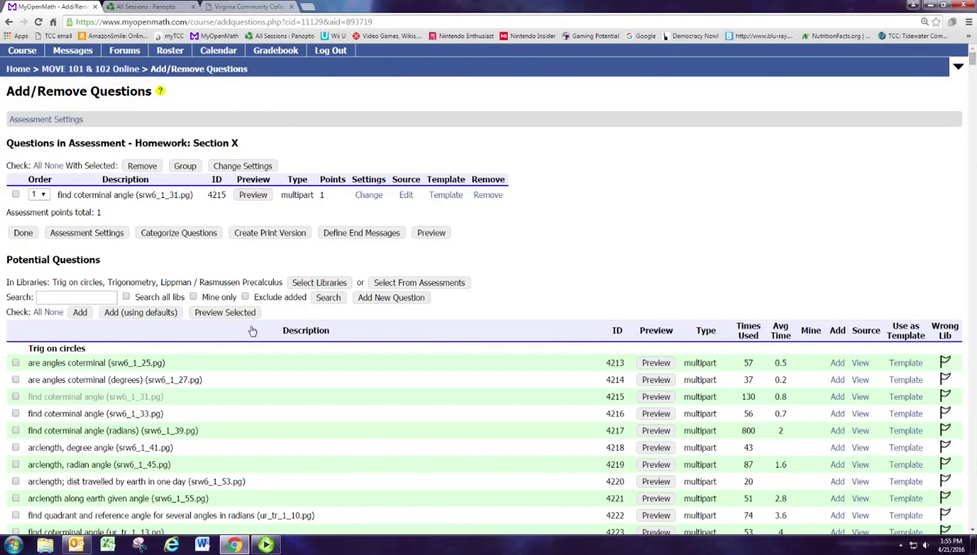
# Search the selected libraries for "coterminal" and look through the matching questions
pyautogui.click(71, 302)
pyautogui.write('coterminal')
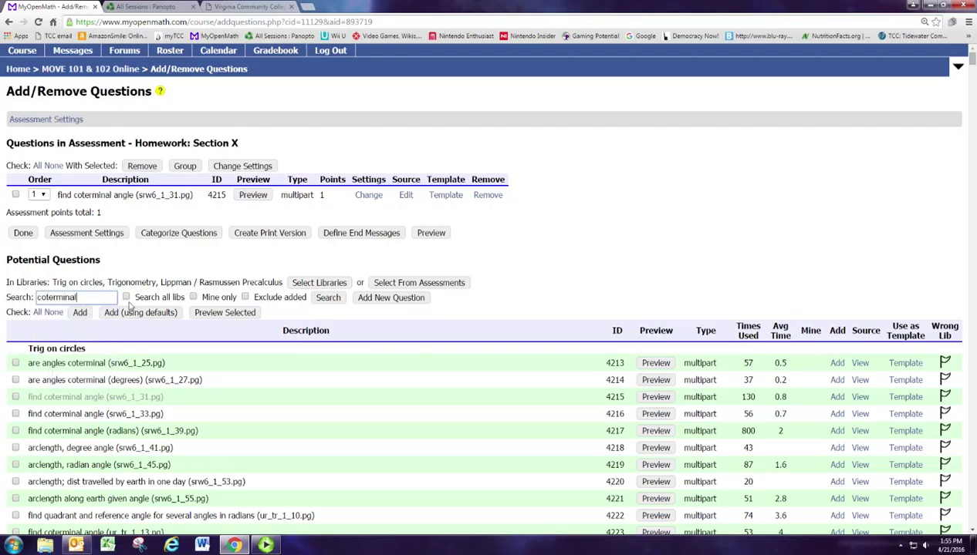
pyautogui.click(332, 300)
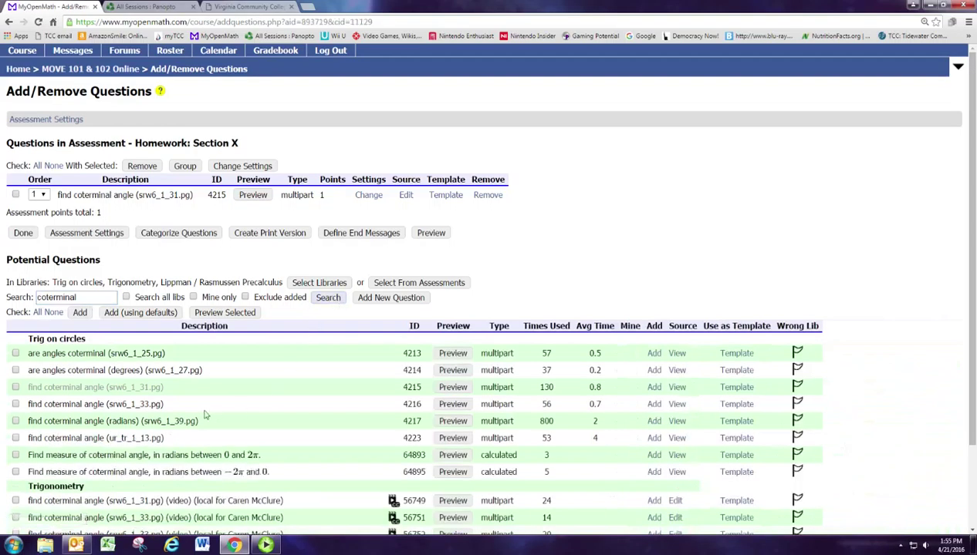
pyautogui.scroll(-1, 204, 410)
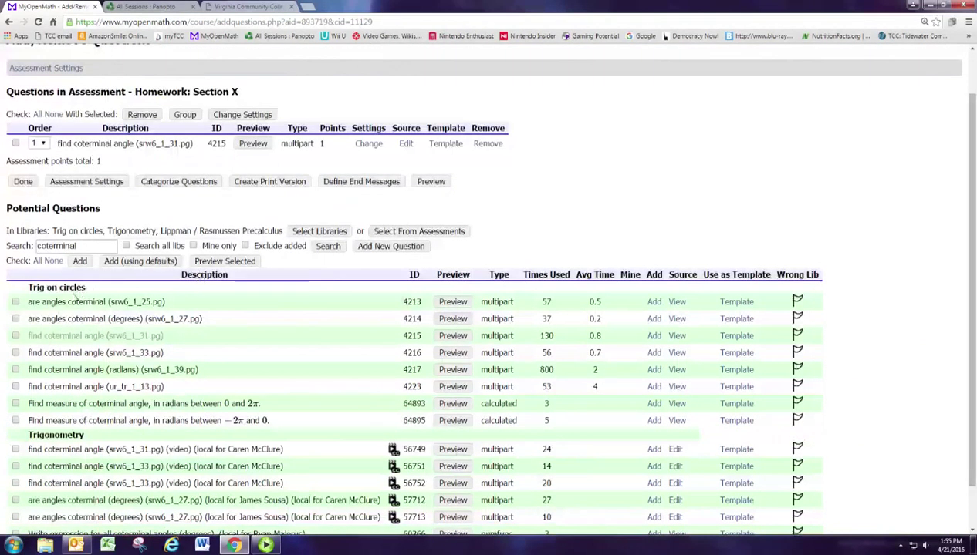
pyautogui.scroll(-1, 77, 426)
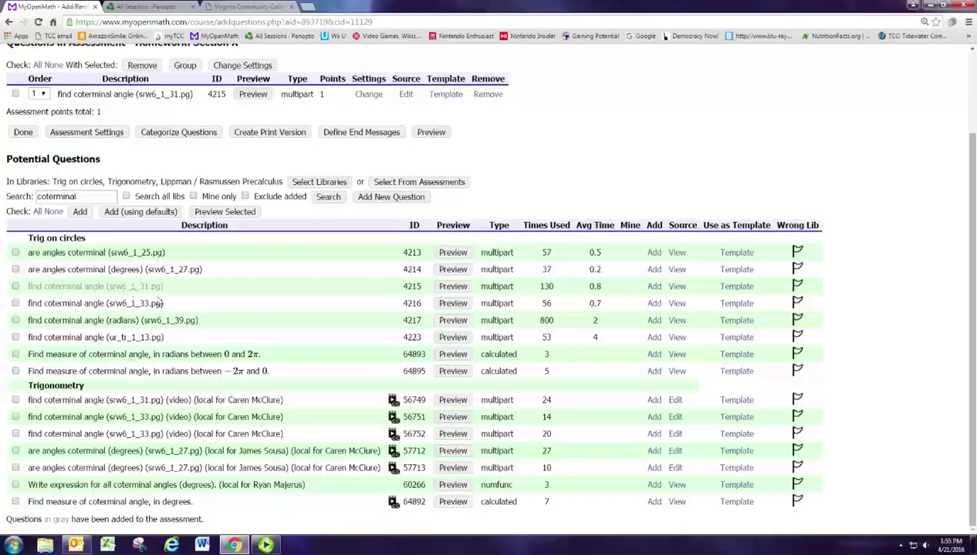
pyautogui.scroll(2, 170, 318)
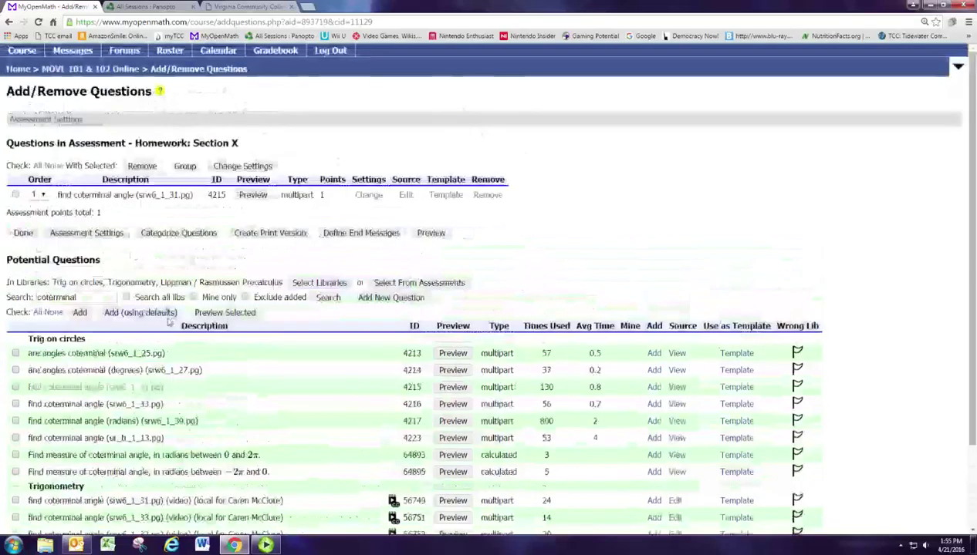